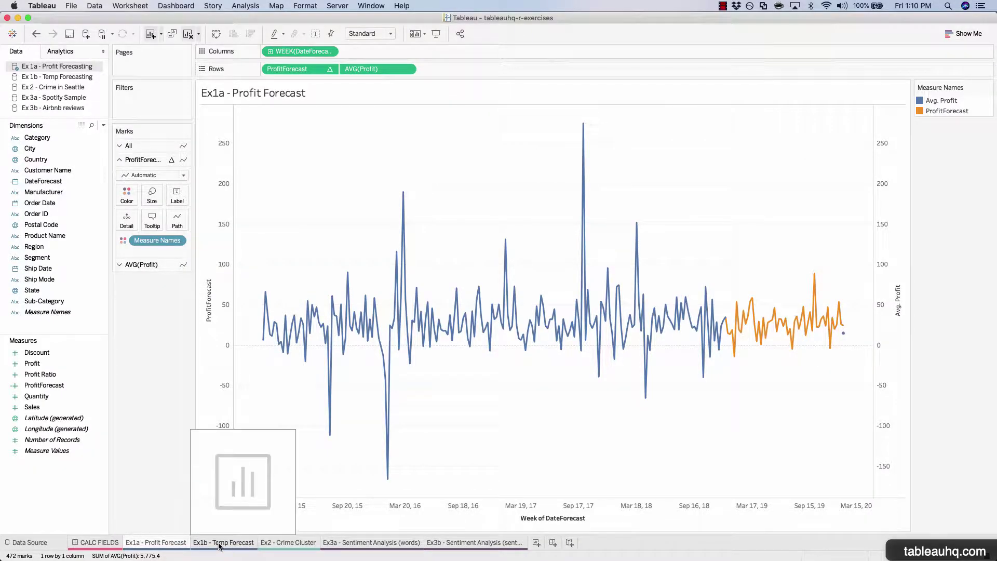
On the Ex1b sheet with the Ex 1b data source, copy the DateForecast formula from CALC FIELDS.
{"action": "left_click", "coordinate": [220, 544]}
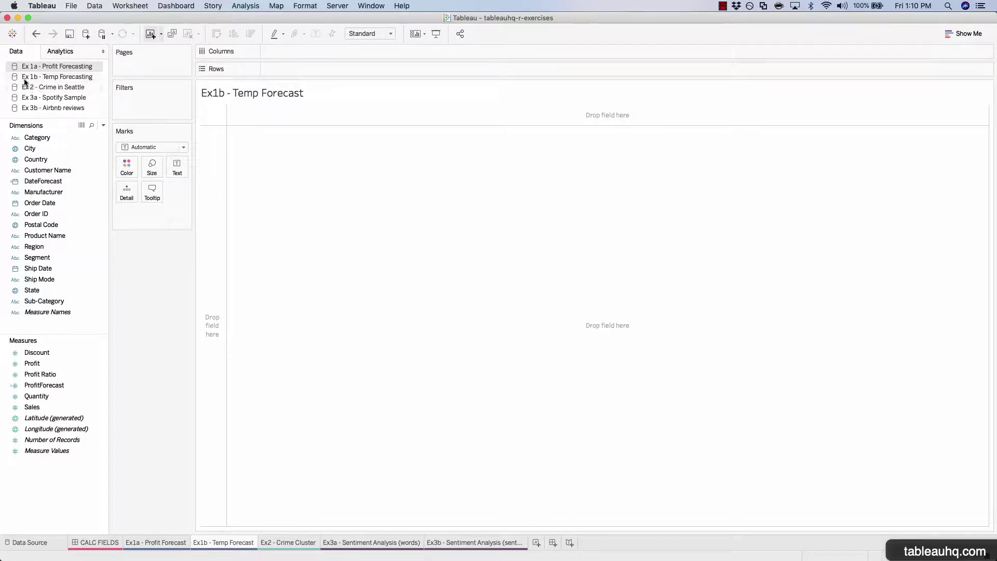
{"action": "left_click", "coordinate": [51, 79]}
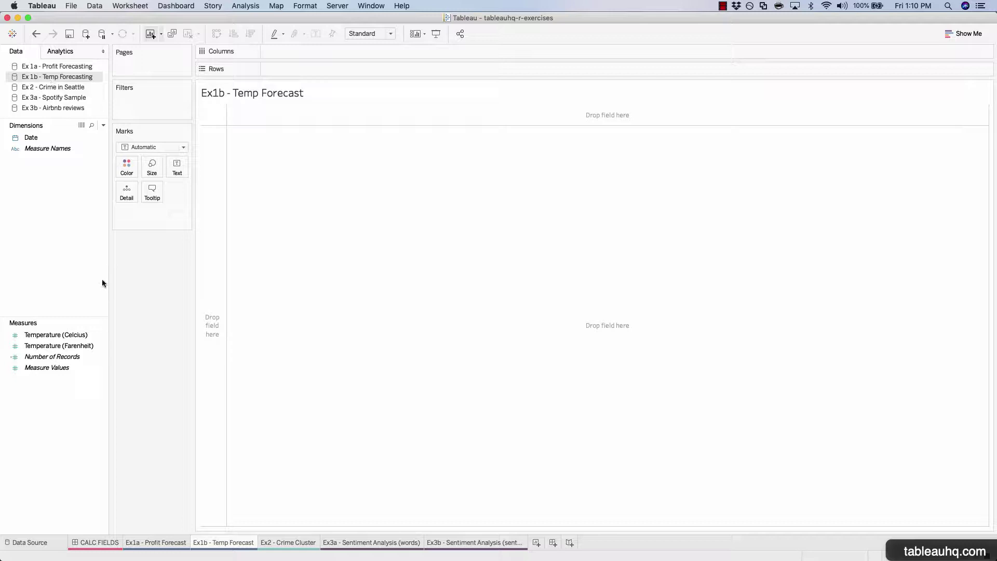
{"action": "left_click", "coordinate": [96, 544]}
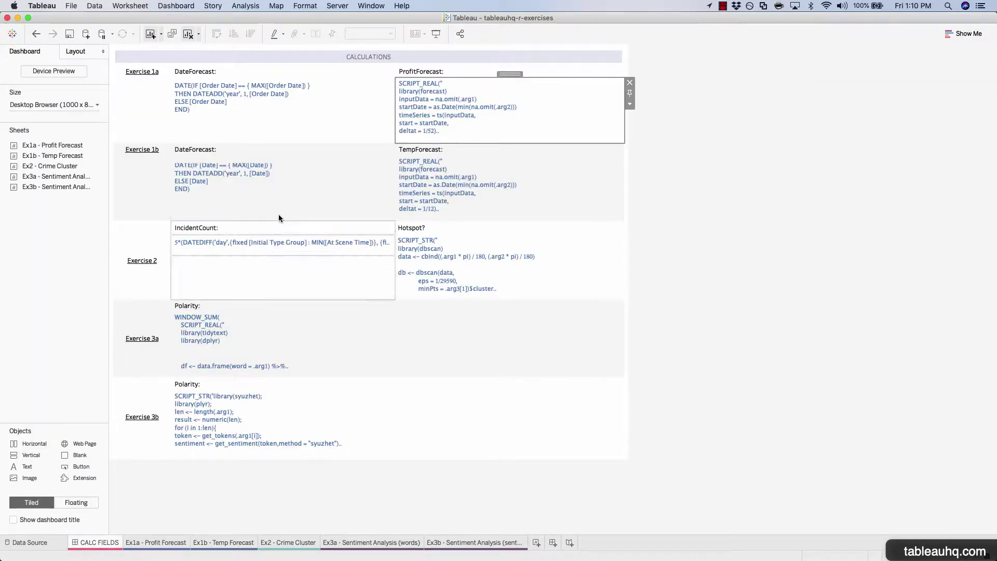
{"action": "double_click", "coordinate": [217, 178]}
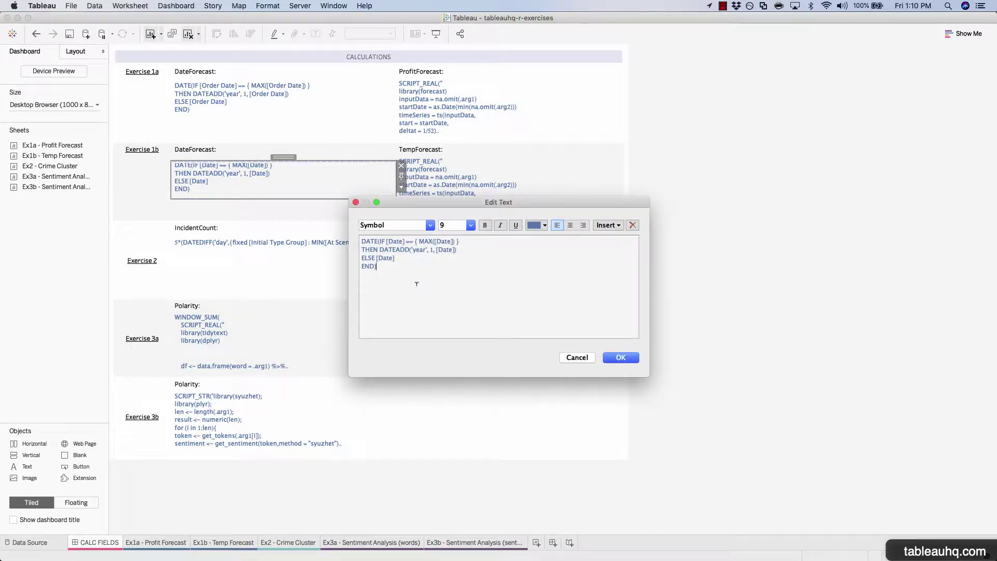
{"action": "key", "text": "super+a"}
{"action": "key", "text": "super+c"}
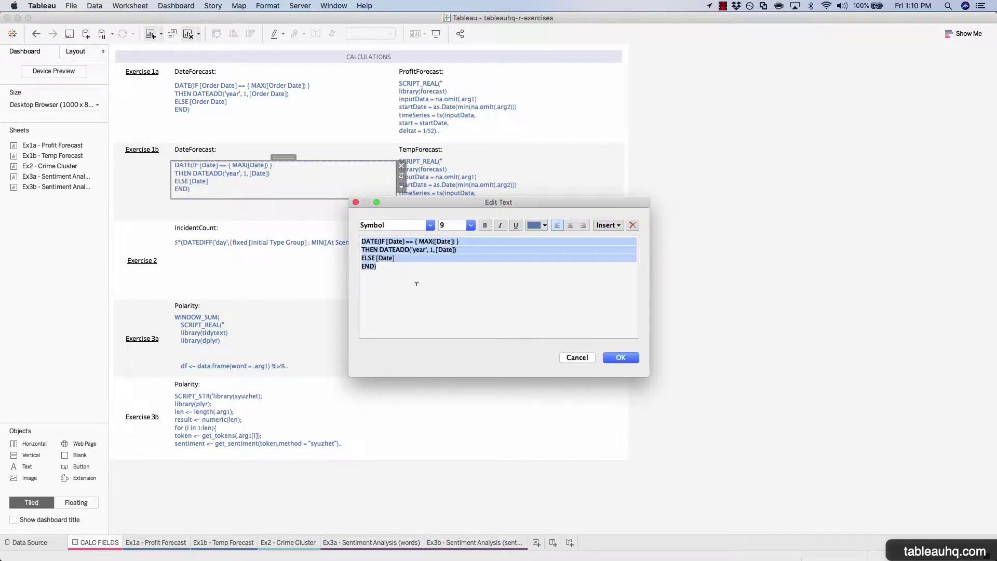
{"action": "left_click", "coordinate": [577, 358]}
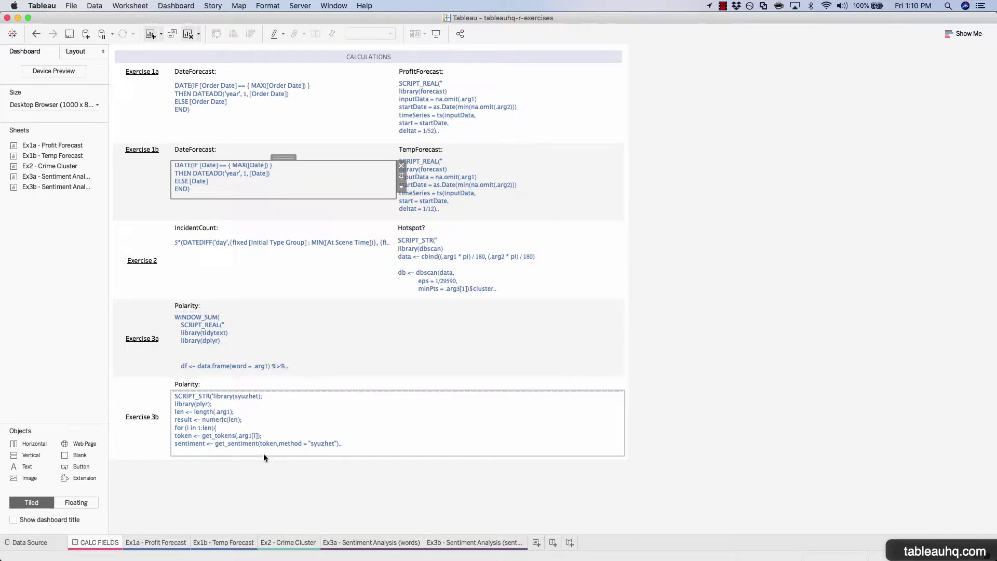
Create a calculated field named DateForecast containing the pasted formula.
{"action": "left_click", "coordinate": [218, 543]}
{"action": "left_click", "coordinate": [245, 5]}
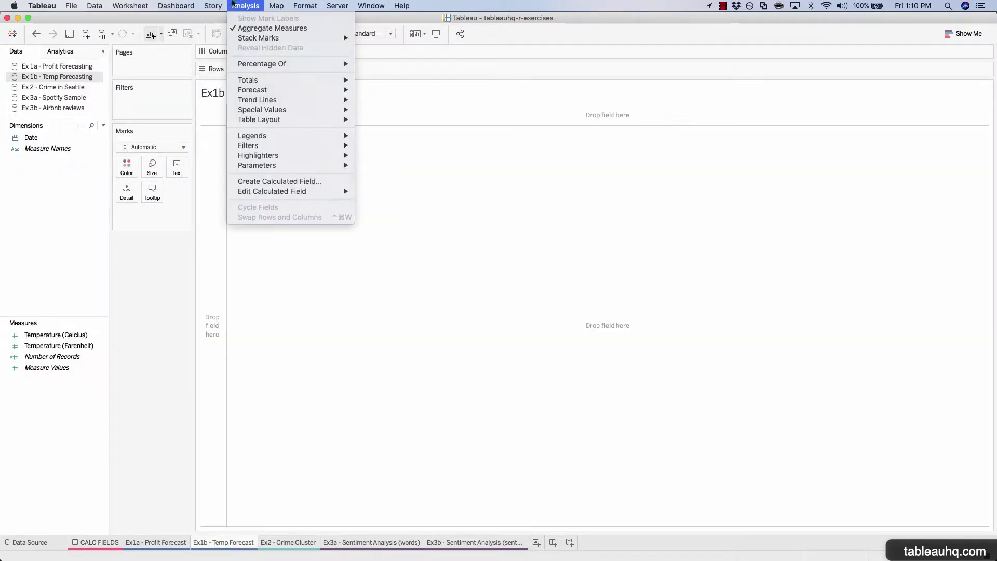
{"action": "left_click", "coordinate": [252, 182]}
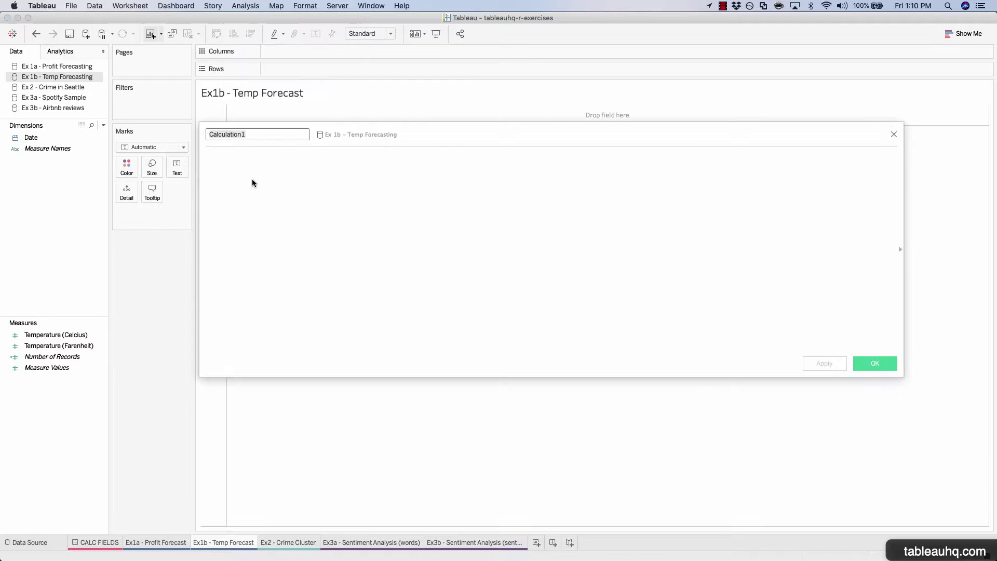
{"action": "type", "text": "DateFirec"}
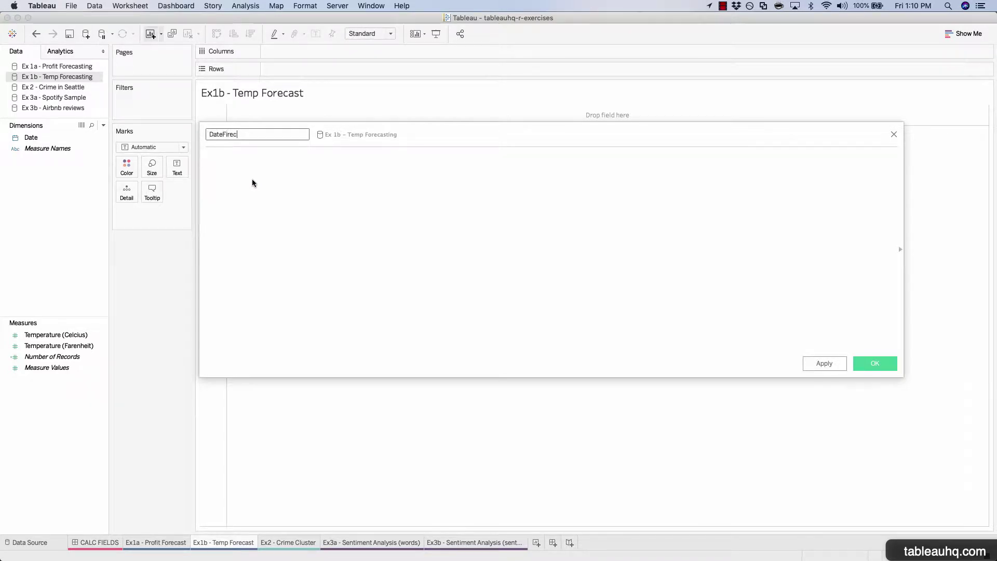
{"action": "key", "text": "BackSpace"}
{"action": "key", "text": "BackSpace"}
{"action": "key", "text": "BackSpace"}
{"action": "type", "text": "orecast"}
{"action": "left_click", "coordinate": [253, 182]}
{"action": "key", "text": "super+v"}
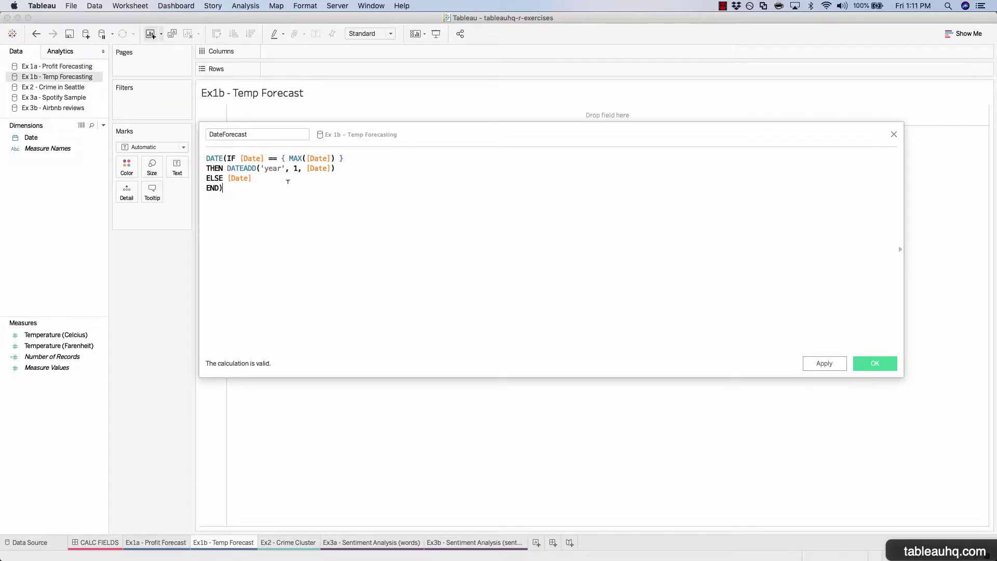
{"action": "left_click", "coordinate": [819, 365]}
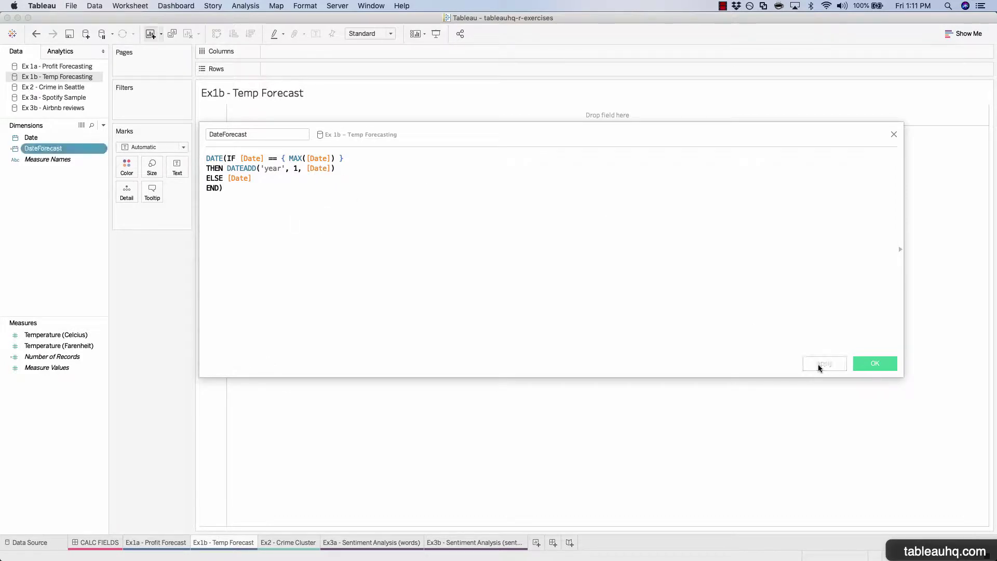
{"action": "left_click", "coordinate": [862, 363]}
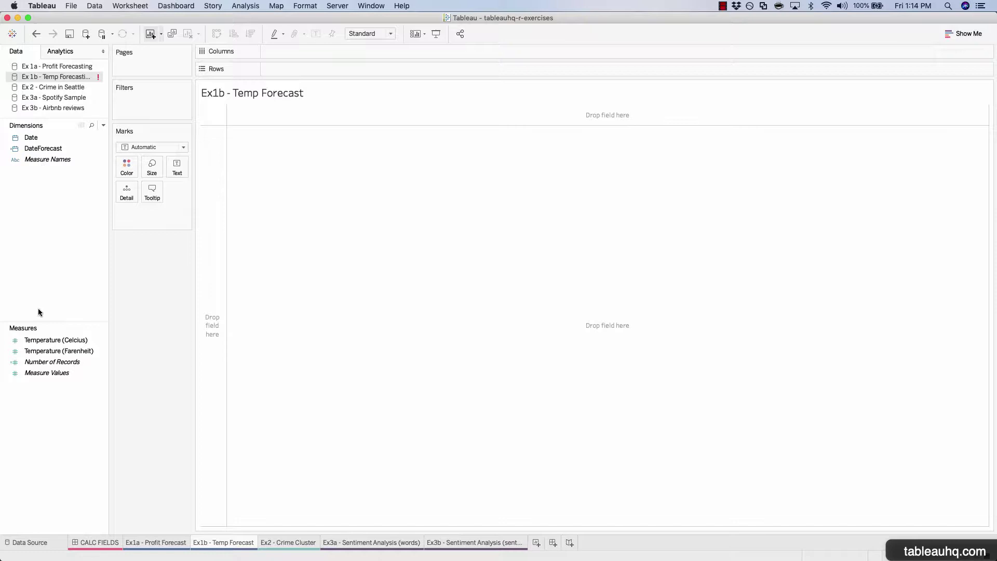
Copy the TempForecast R script from the CALC FIELDS dashboard.
{"action": "left_click", "coordinate": [52, 362]}
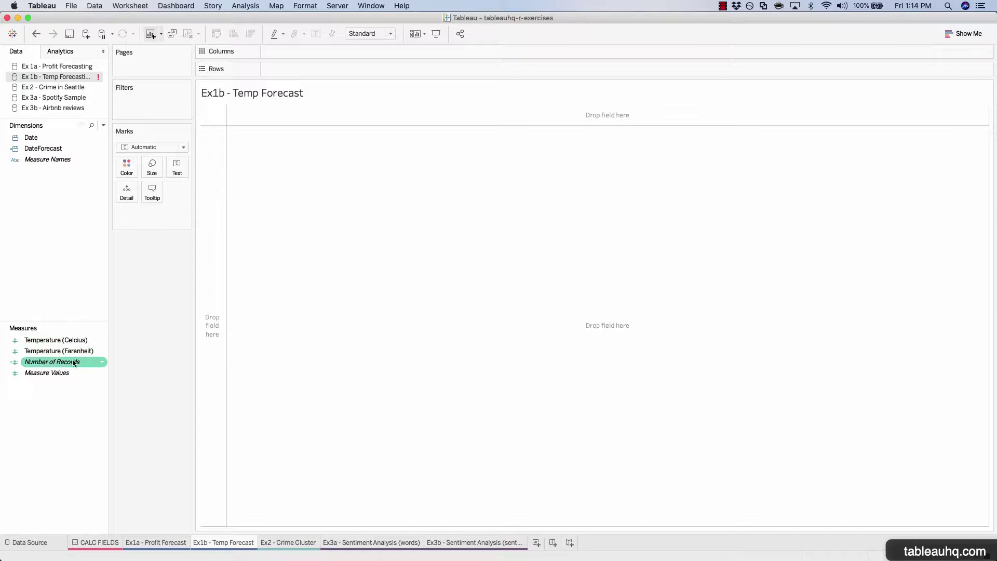
{"action": "left_click", "coordinate": [109, 543]}
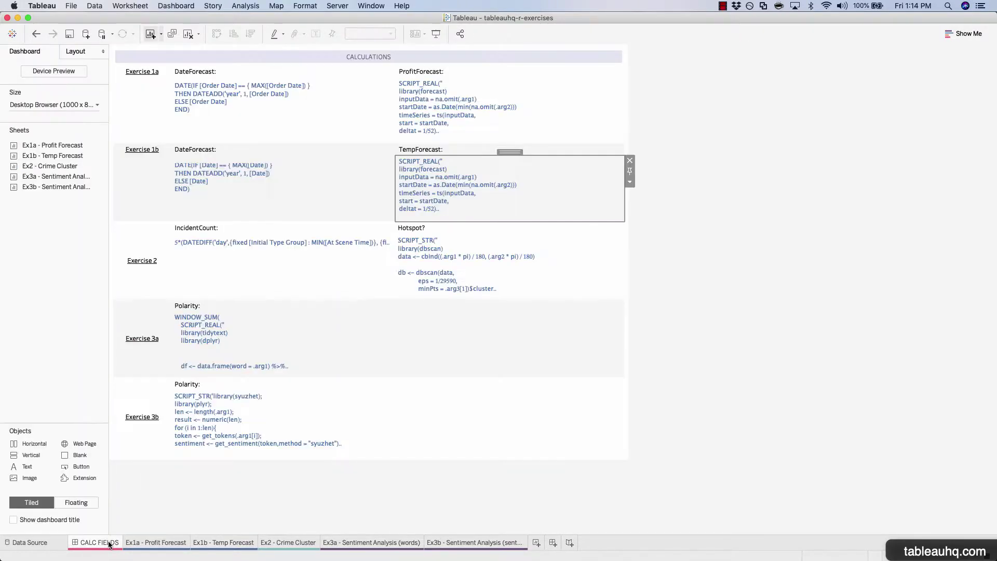
{"action": "double_click", "coordinate": [439, 183]}
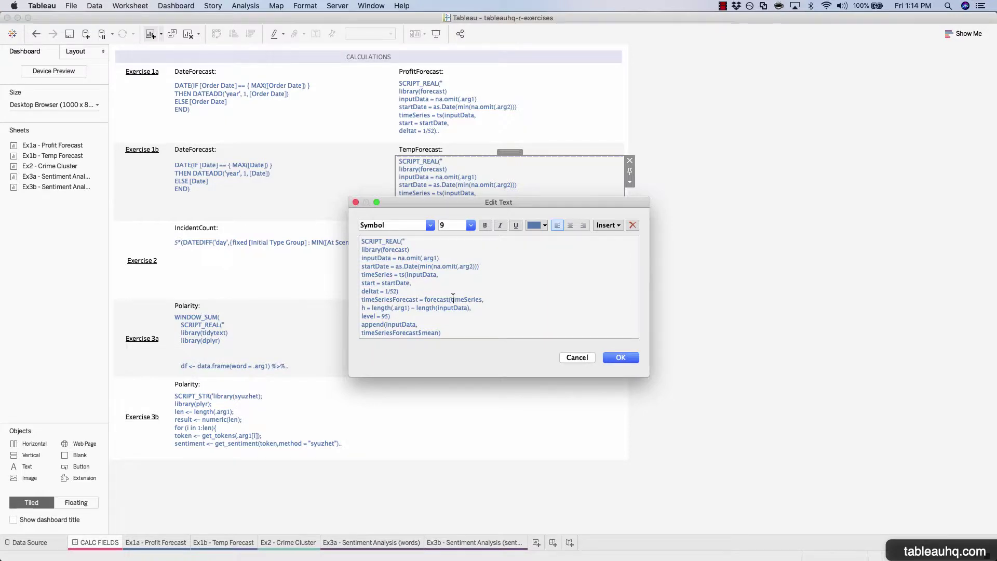
{"action": "key", "text": "super+a"}
{"action": "key", "text": "super+c"}
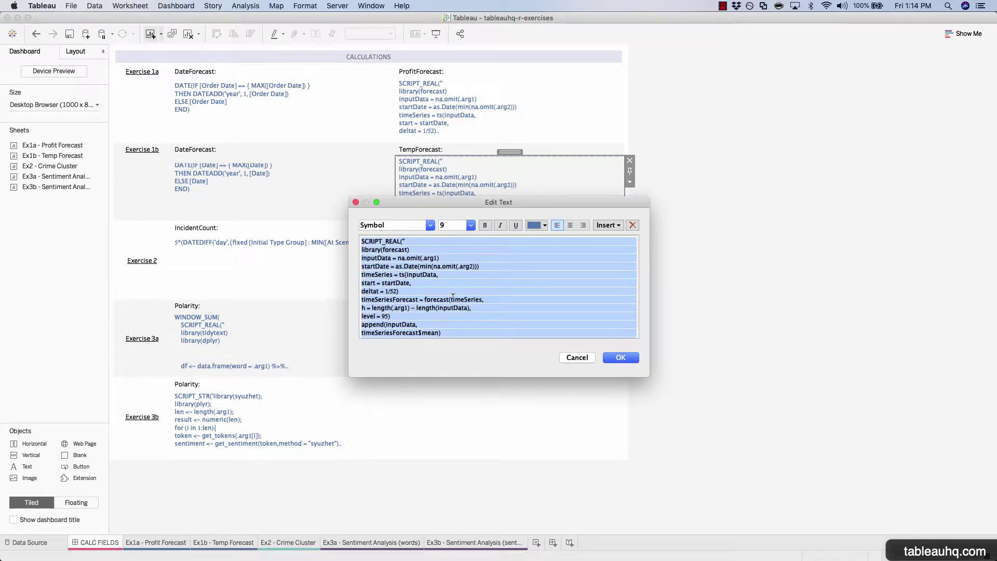
{"action": "left_click", "coordinate": [575, 357]}
Create a calculated field named TempForecast containing the pasted R script.
{"action": "left_click", "coordinate": [232, 542]}
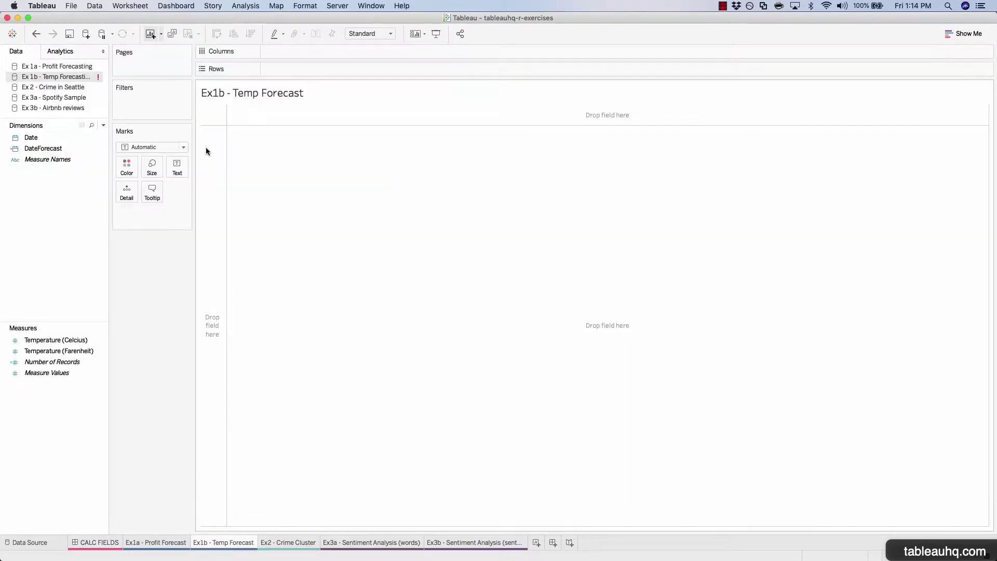
{"action": "left_click", "coordinate": [213, 6]}
{"action": "mouse_move", "coordinate": [238, 4]}
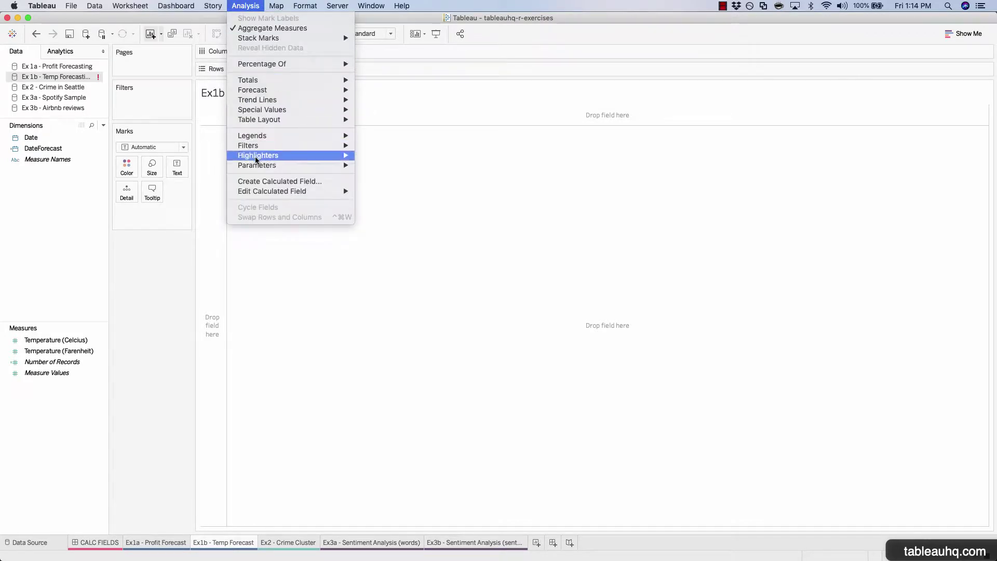
{"action": "left_click", "coordinate": [254, 182]}
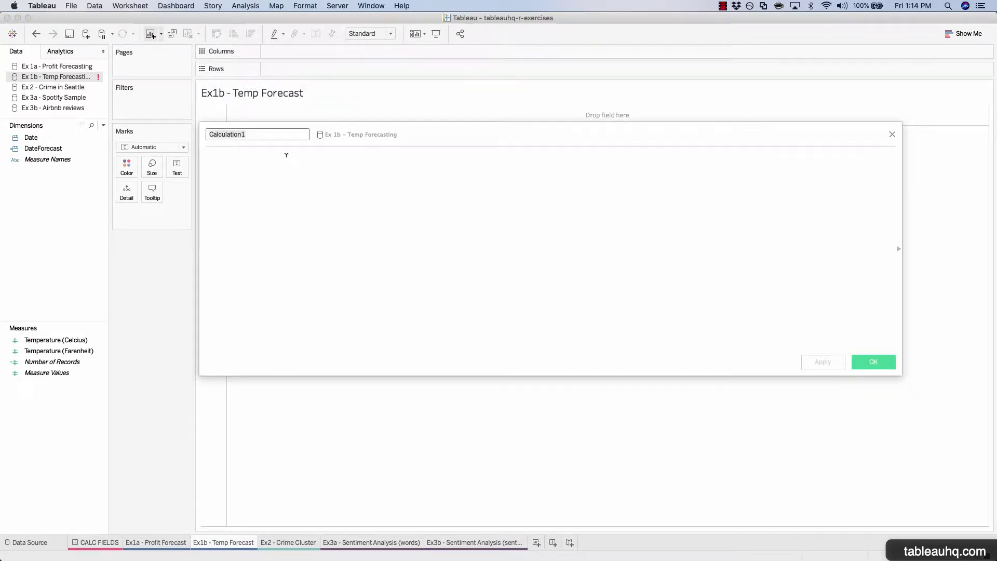
{"action": "type", "text": "TempForecast"}
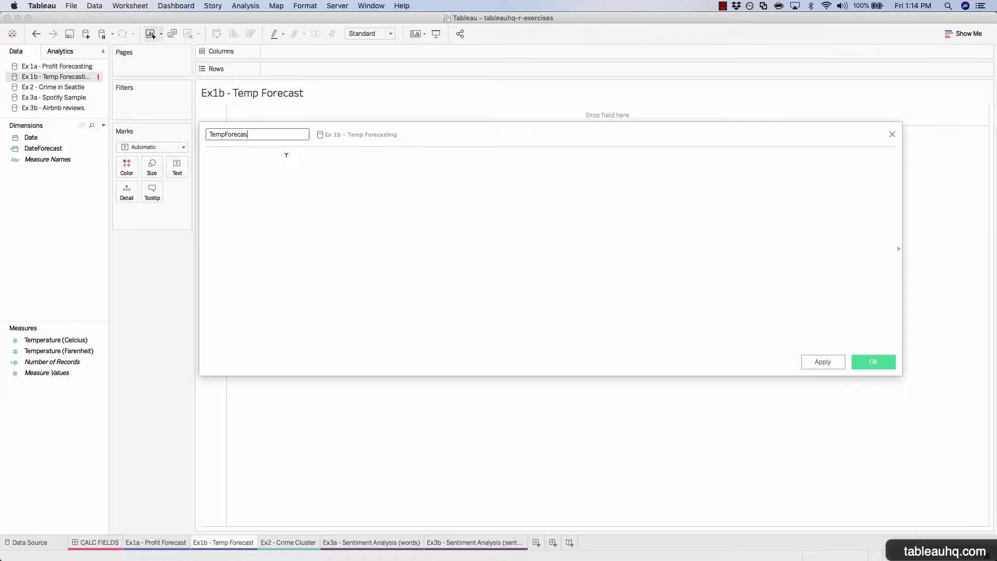
{"action": "left_click", "coordinate": [277, 183]}
{"action": "key", "text": "super+v"}
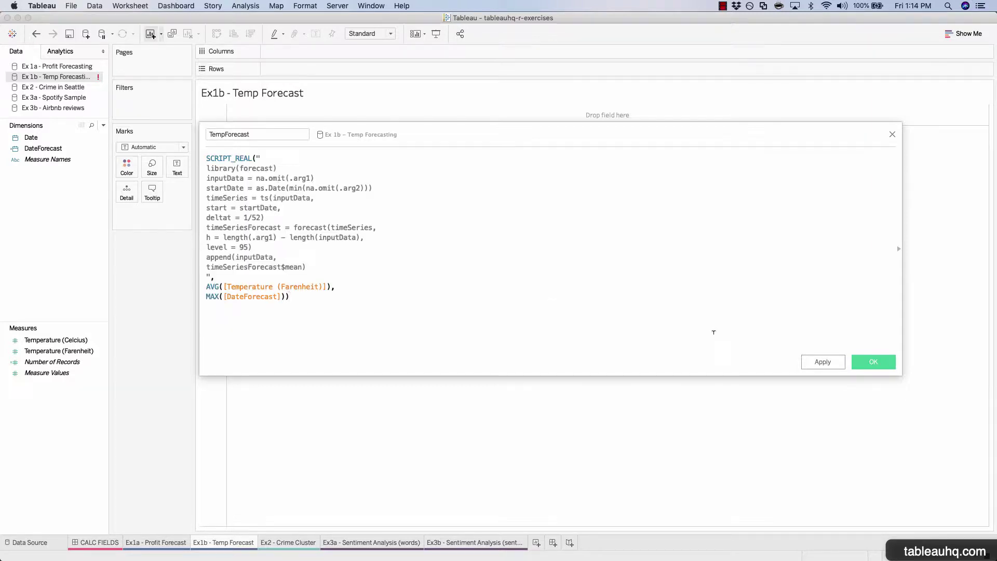
{"action": "left_click", "coordinate": [821, 362]}
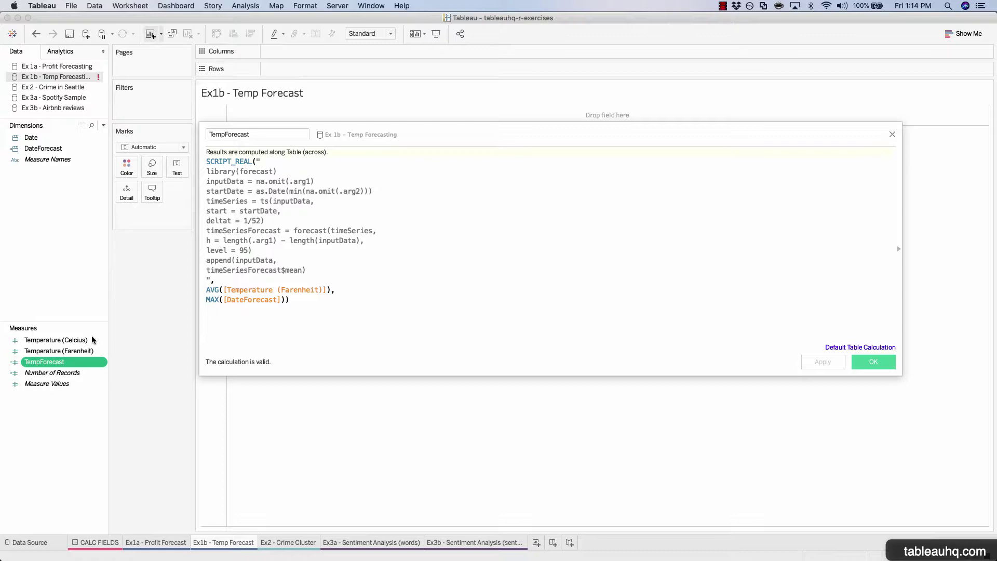
{"action": "left_click", "coordinate": [872, 366]}
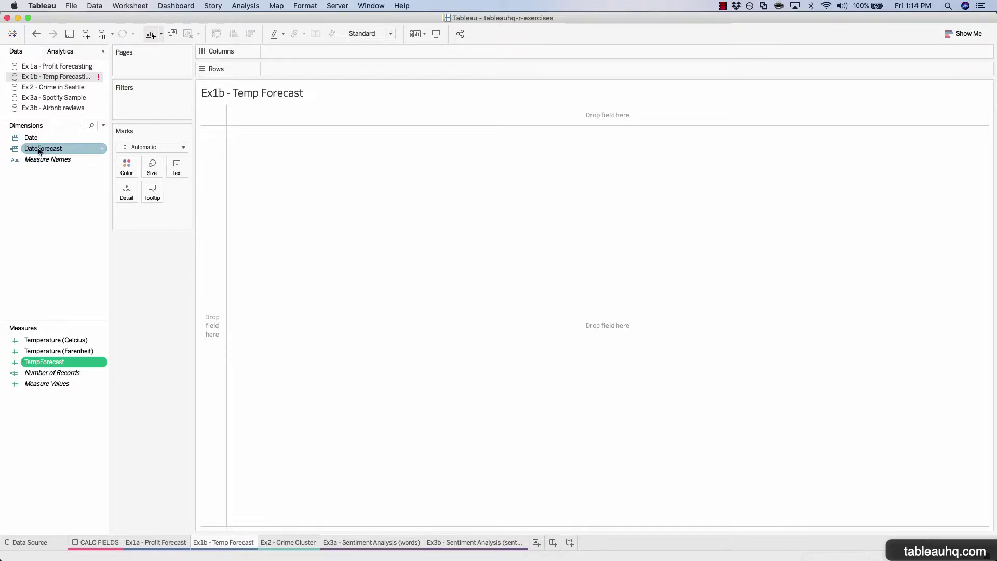
Put DateForecast on Columns as continuous Week Number with missing values shown.
{"action": "left_click_drag", "start_coordinate": [39, 151], "coordinate": [285, 54]}
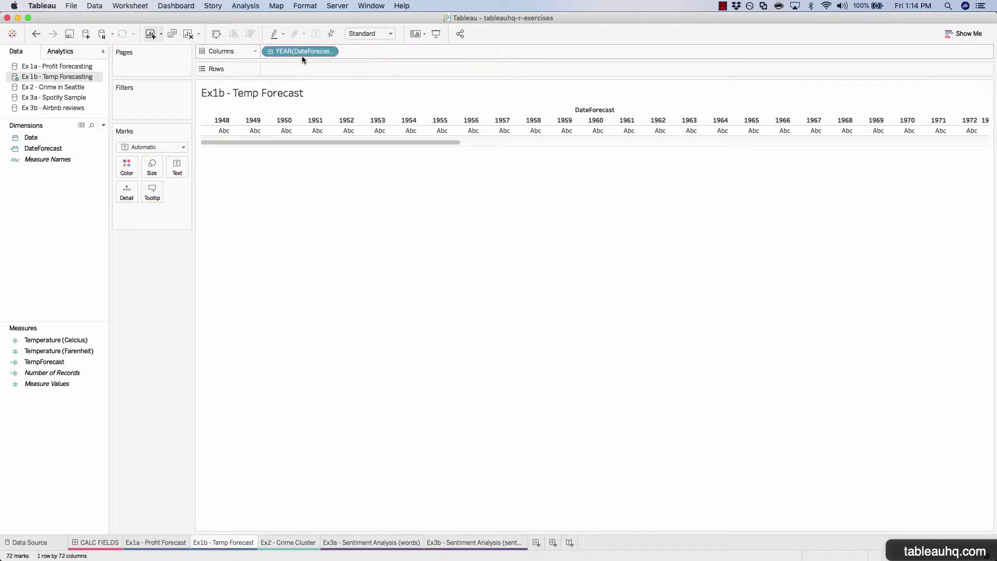
{"action": "right_click", "coordinate": [300, 55]}
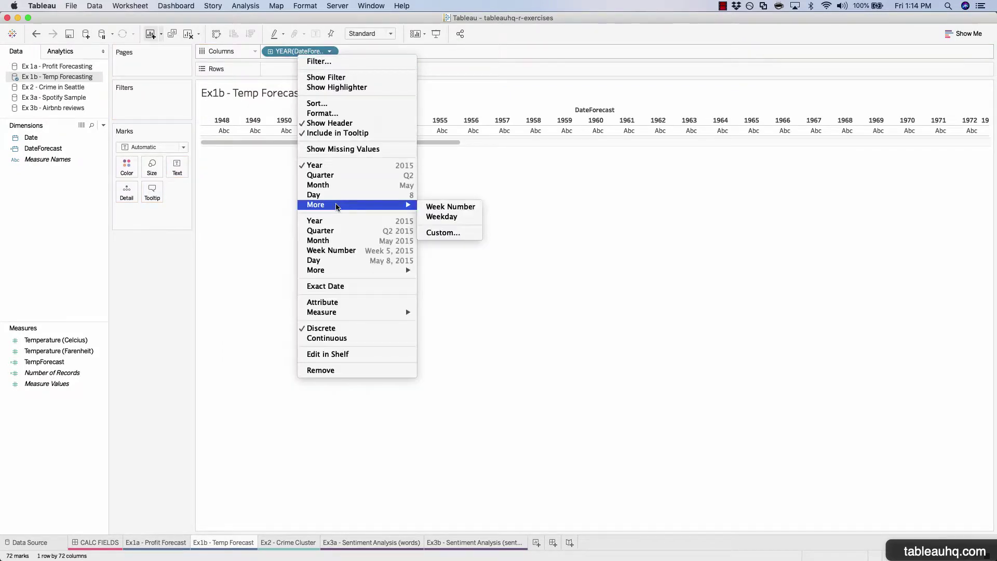
{"action": "left_click", "coordinate": [325, 253]}
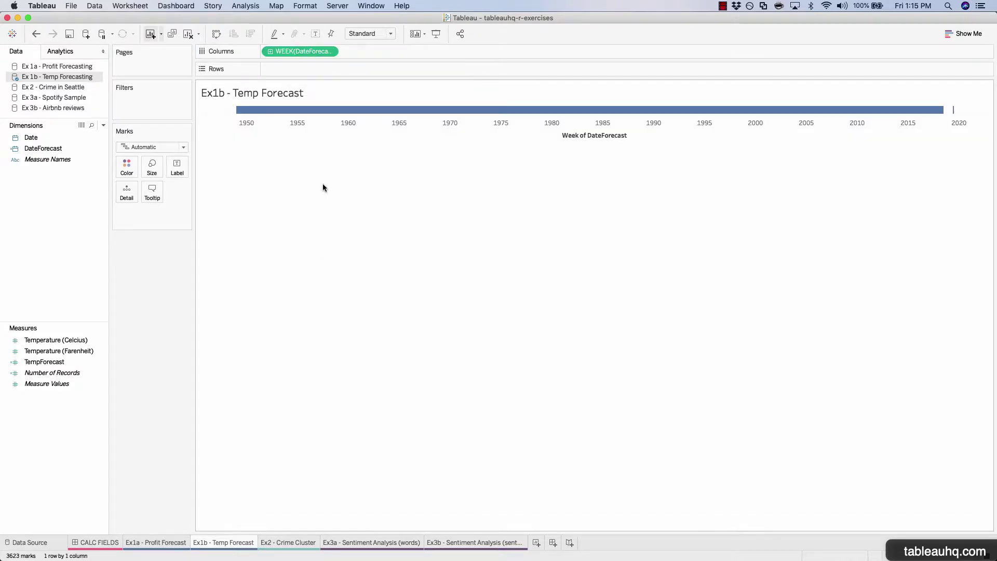
{"action": "right_click", "coordinate": [306, 53]}
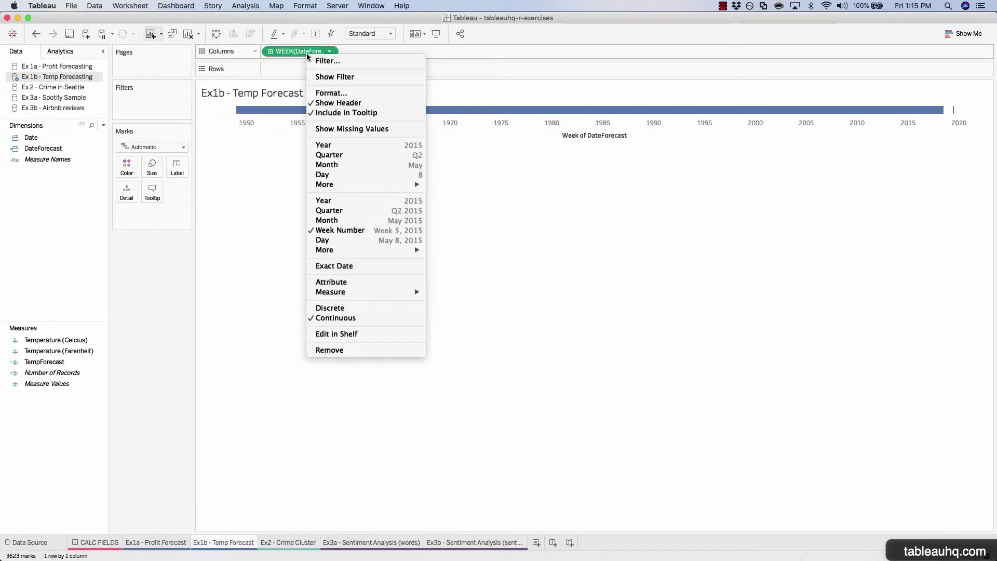
{"action": "left_click", "coordinate": [363, 129]}
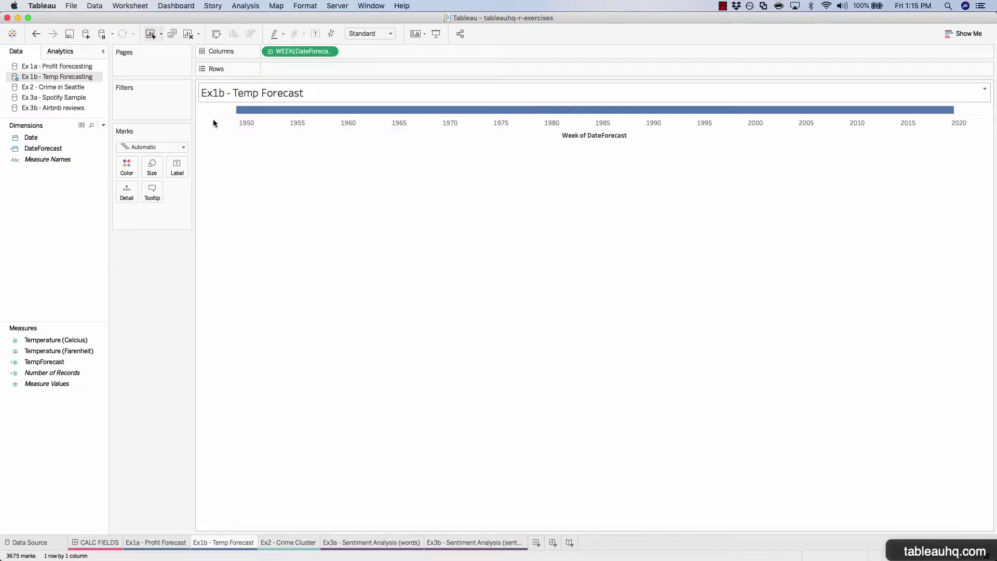
Add Temperature (Farenheit) to Rows and change its aggregation from Sum to Average.
{"action": "left_click", "coordinate": [38, 341]}
{"action": "left_click", "coordinate": [35, 361]}
{"action": "left_click", "coordinate": [37, 352]}
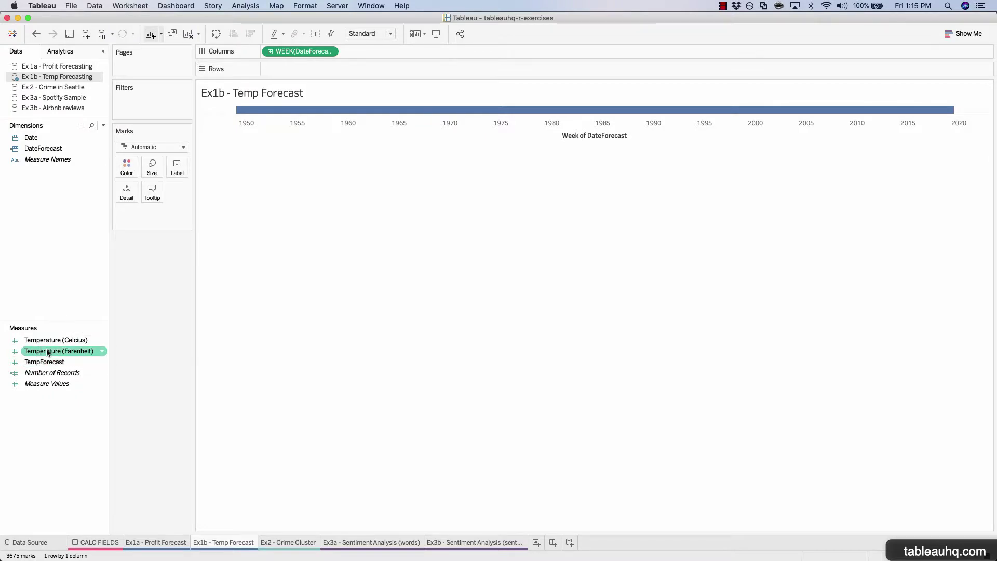
{"action": "left_click_drag", "start_coordinate": [62, 354], "coordinate": [320, 68]}
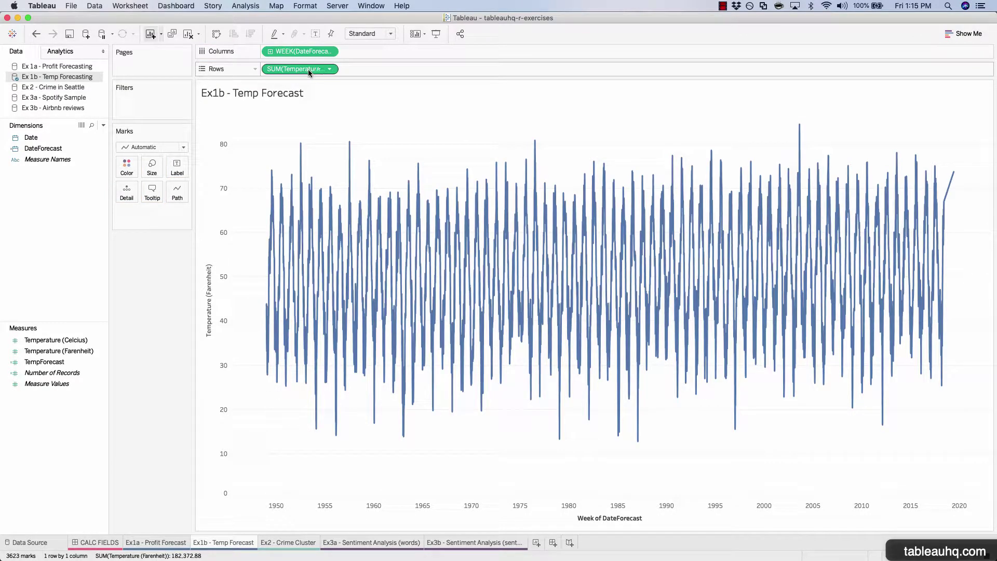
{"action": "right_click", "coordinate": [308, 71]}
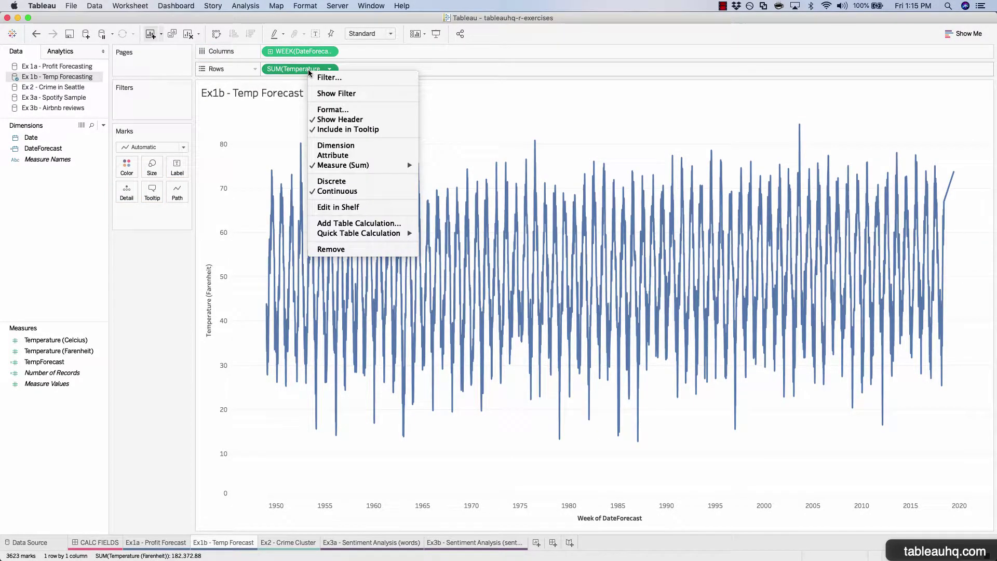
{"action": "mouse_move", "coordinate": [337, 165]}
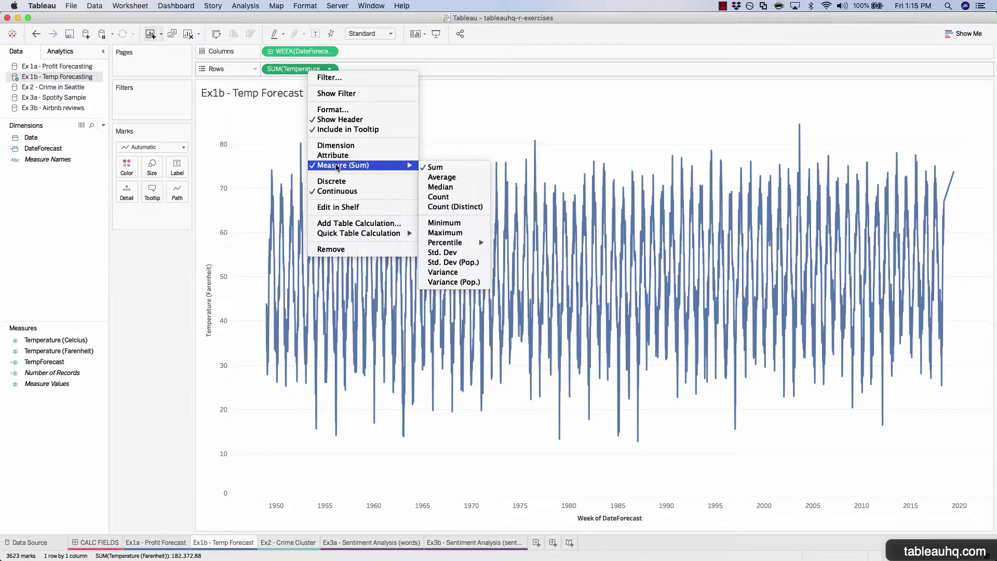
{"action": "left_click", "coordinate": [449, 178]}
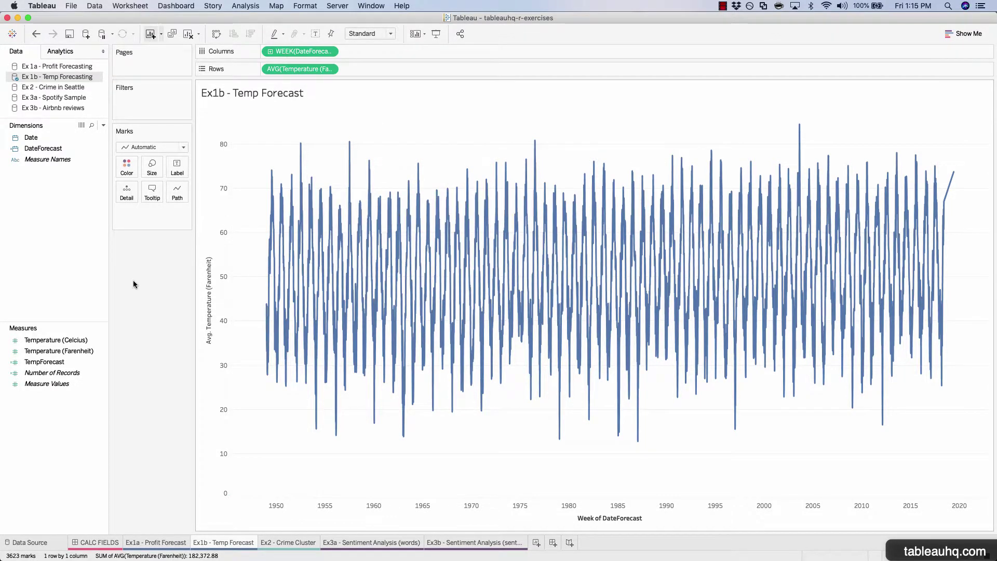
{"action": "left_click", "coordinate": [33, 363]}
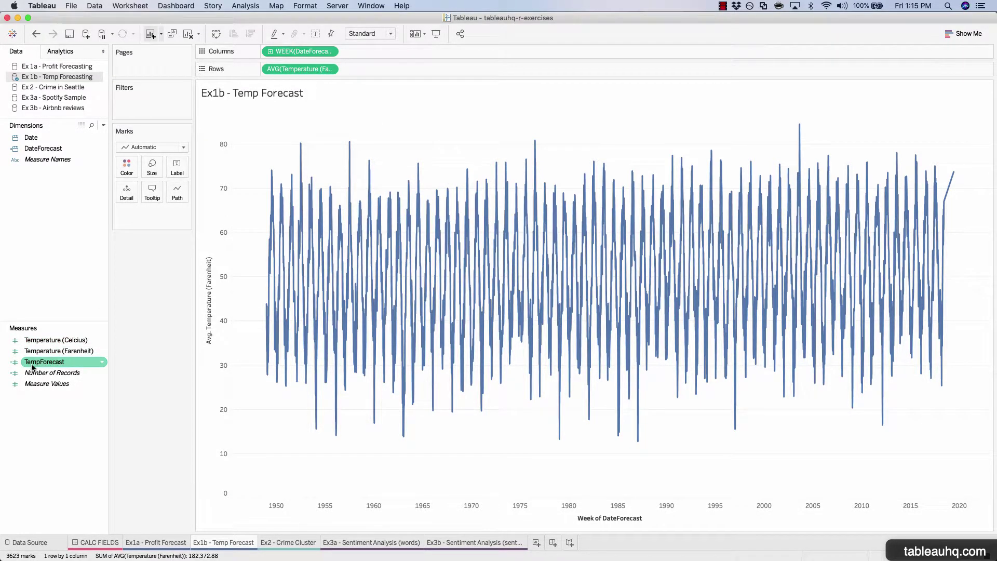
Place TempForecast on Rows after the AVG(Temperature (Farenheit)) pill.
{"action": "left_click_drag", "start_coordinate": [33, 366], "coordinate": [366, 68]}
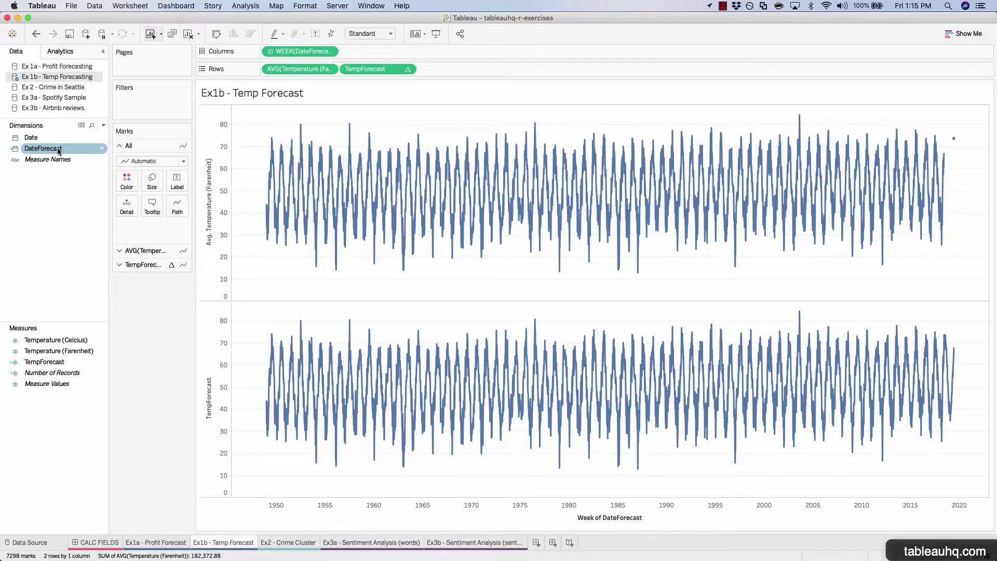
Filter DateForecast by Years, keeping 2015, 2016, 2017, 2018 and 2019.
{"action": "left_click_drag", "start_coordinate": [58, 150], "coordinate": [138, 105]}
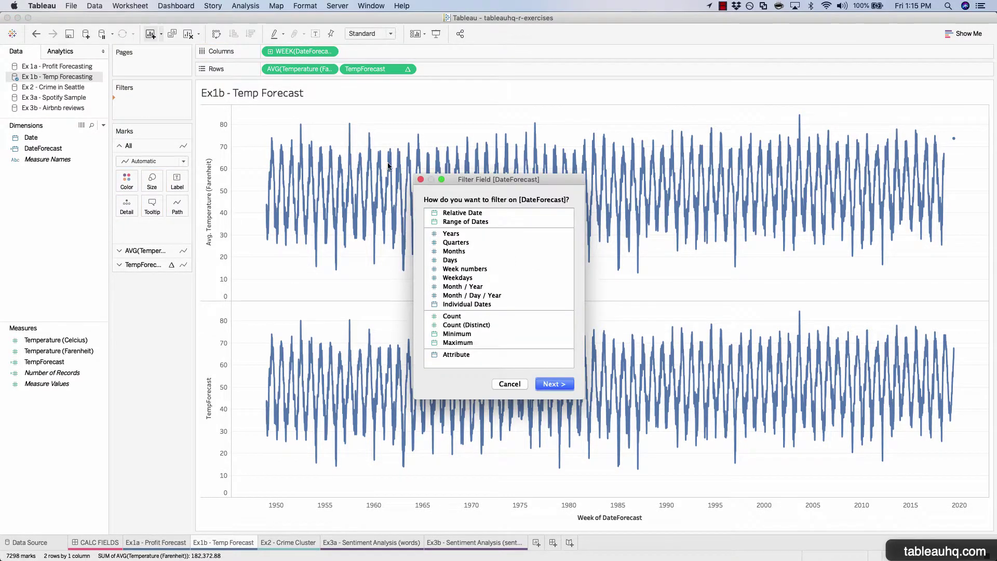
{"action": "double_click", "coordinate": [456, 234]}
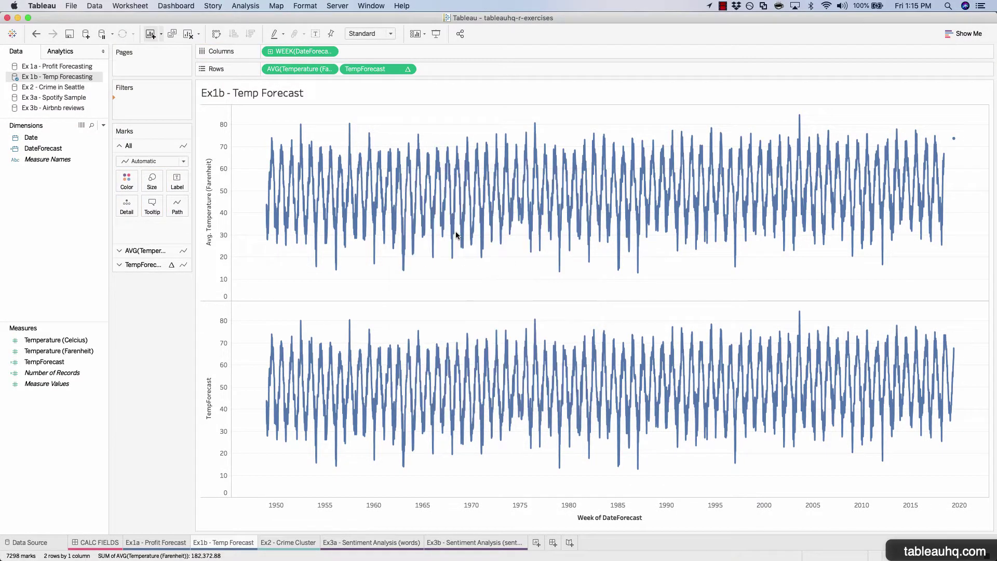
{"action": "scroll", "coordinate": [488, 212], "scroll_direction": "down", "scroll_amount": 15}
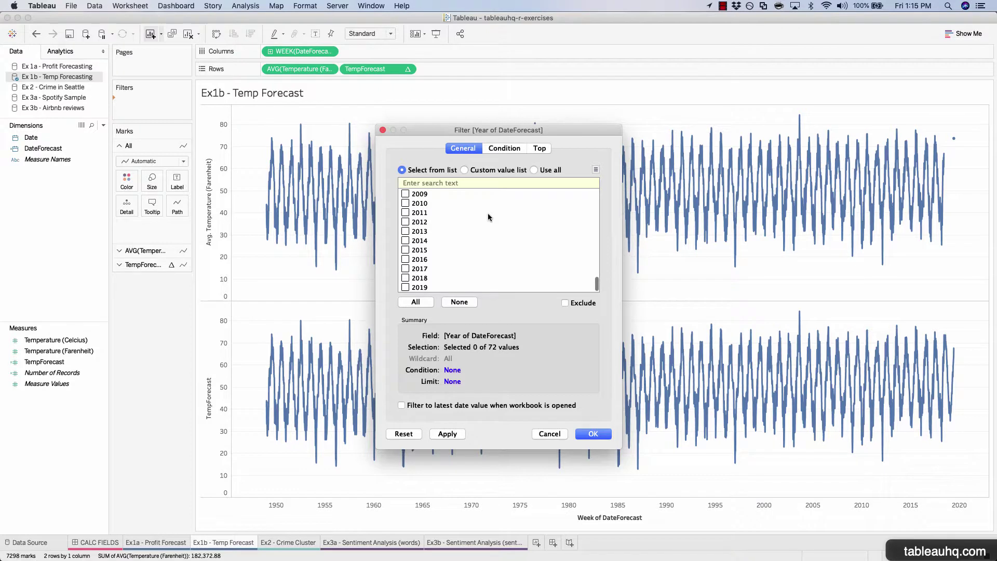
{"action": "left_click", "coordinate": [405, 278]}
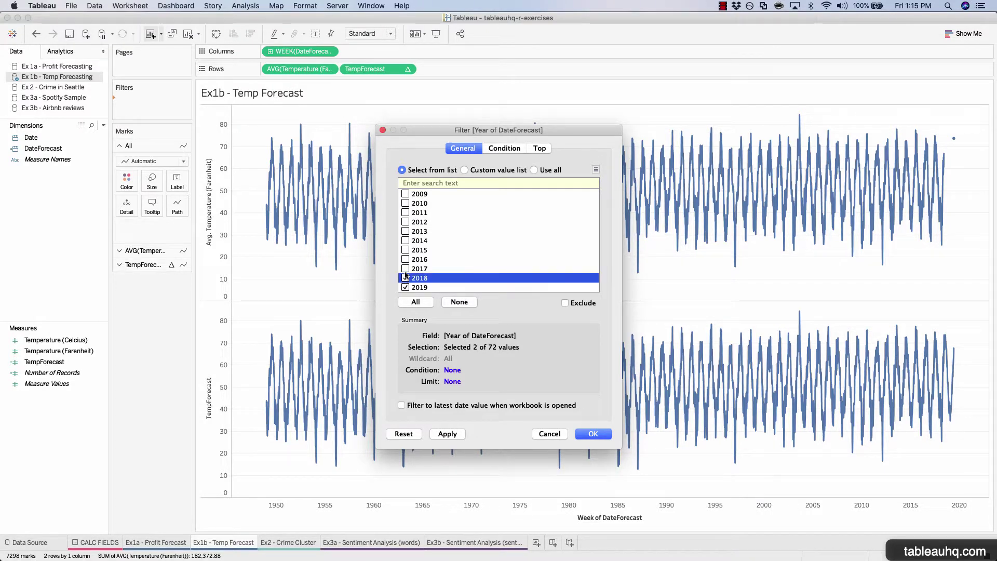
{"action": "left_click", "coordinate": [406, 268]}
{"action": "left_click", "coordinate": [405, 259]}
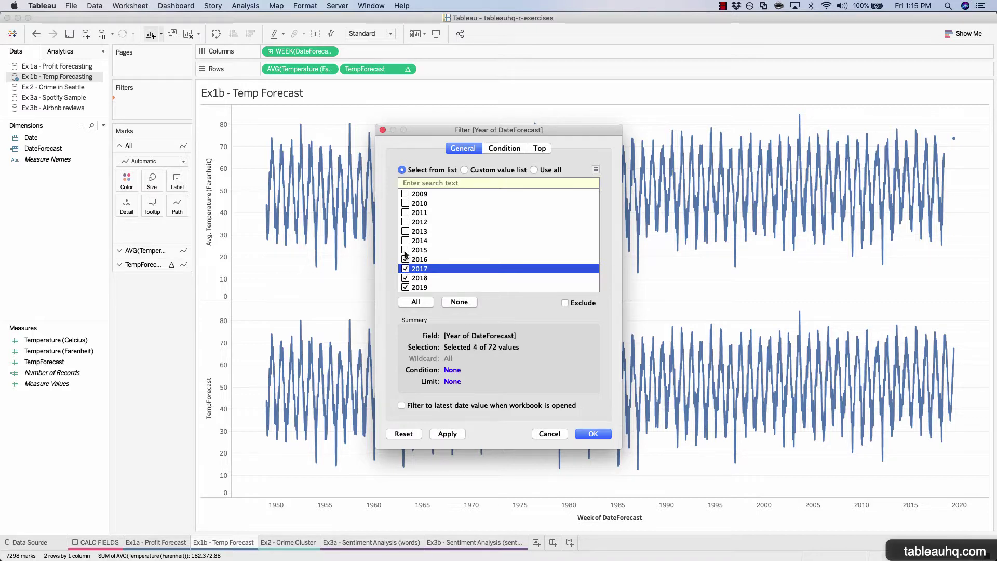
{"action": "left_click", "coordinate": [405, 251]}
{"action": "left_click", "coordinate": [445, 435]}
{"action": "left_click", "coordinate": [592, 434]}
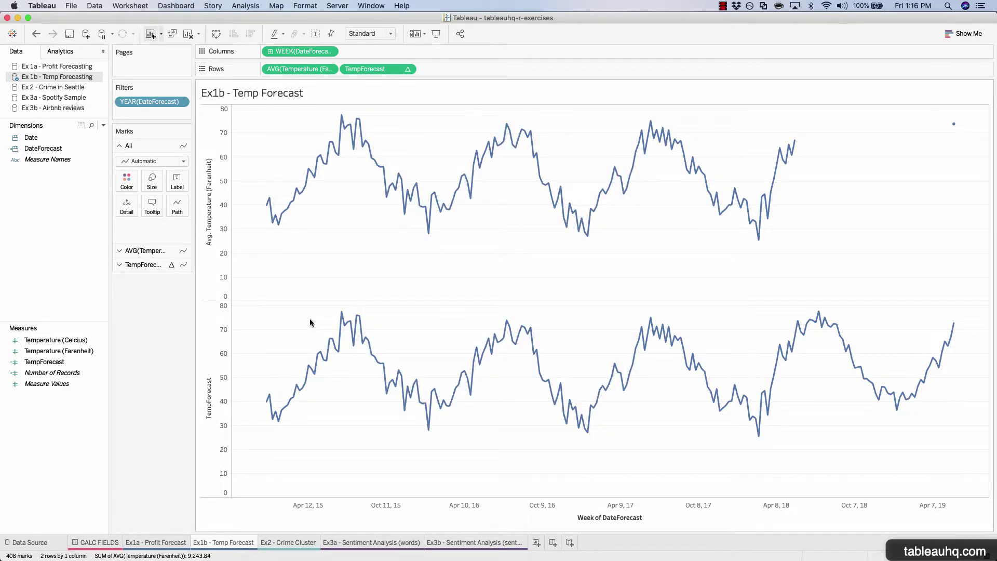
Make TempForecast a dual axis with average temperature and synchronize the two axes.
{"action": "right_click", "coordinate": [223, 352]}
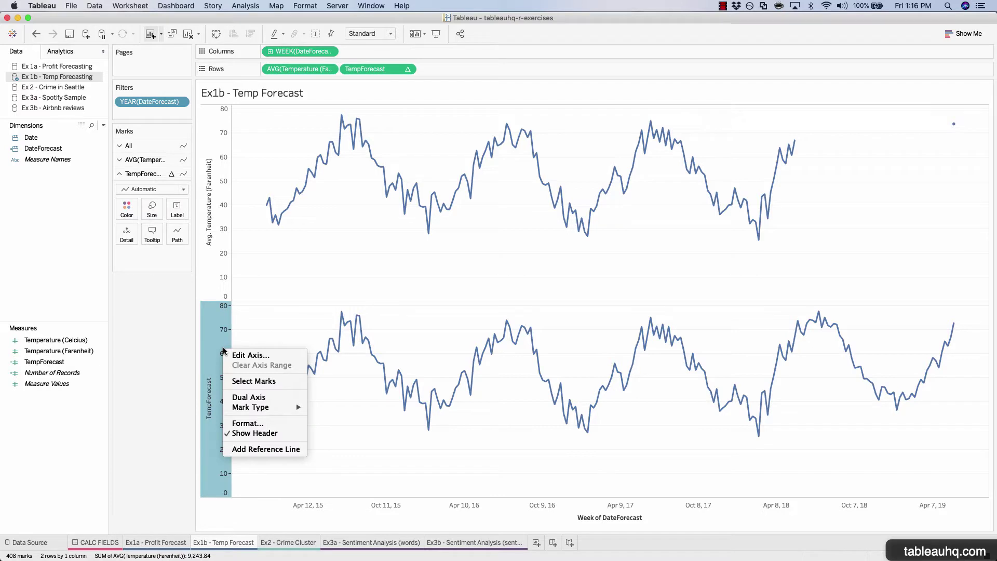
{"action": "left_click", "coordinate": [236, 398]}
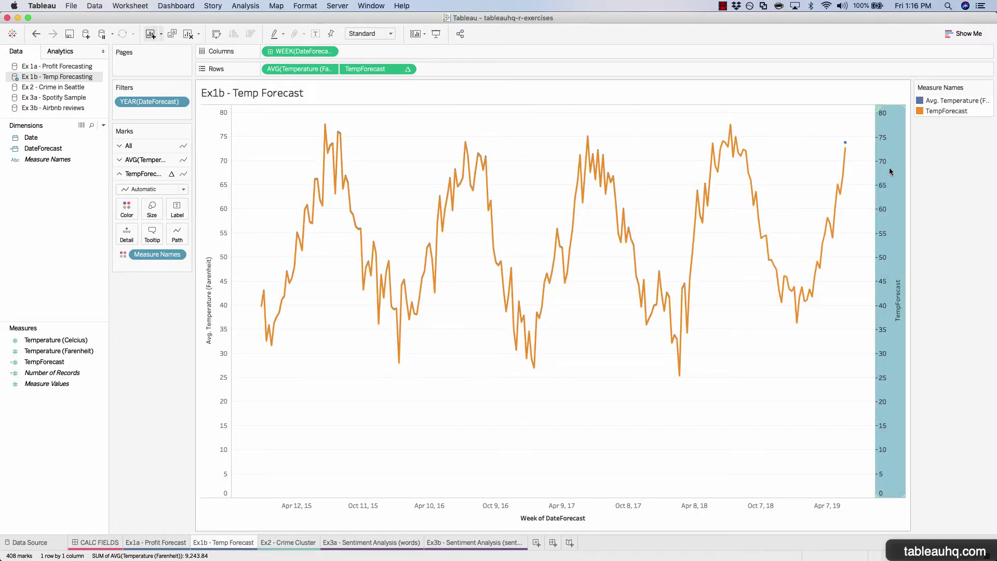
{"action": "right_click", "coordinate": [888, 167]}
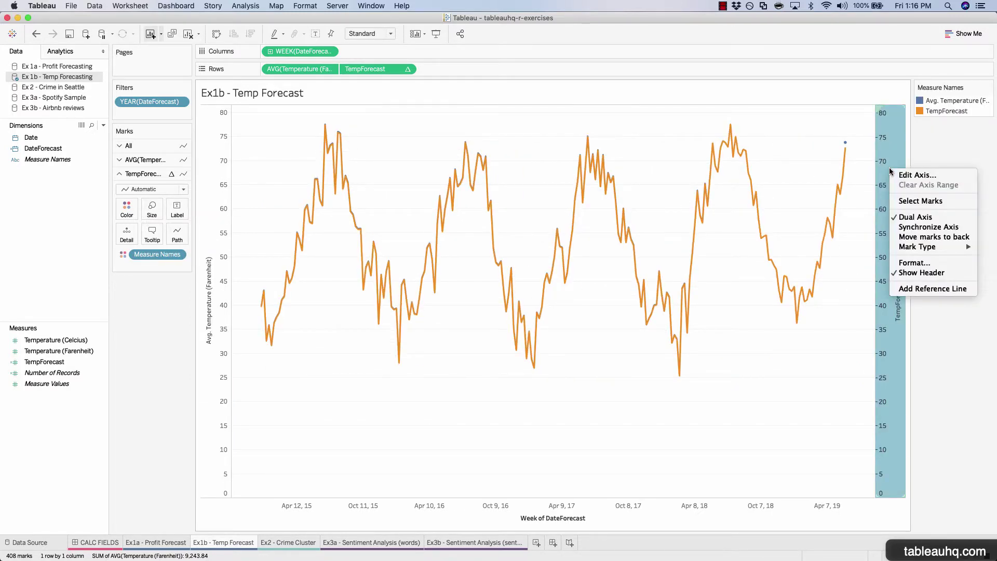
{"action": "left_click", "coordinate": [914, 227]}
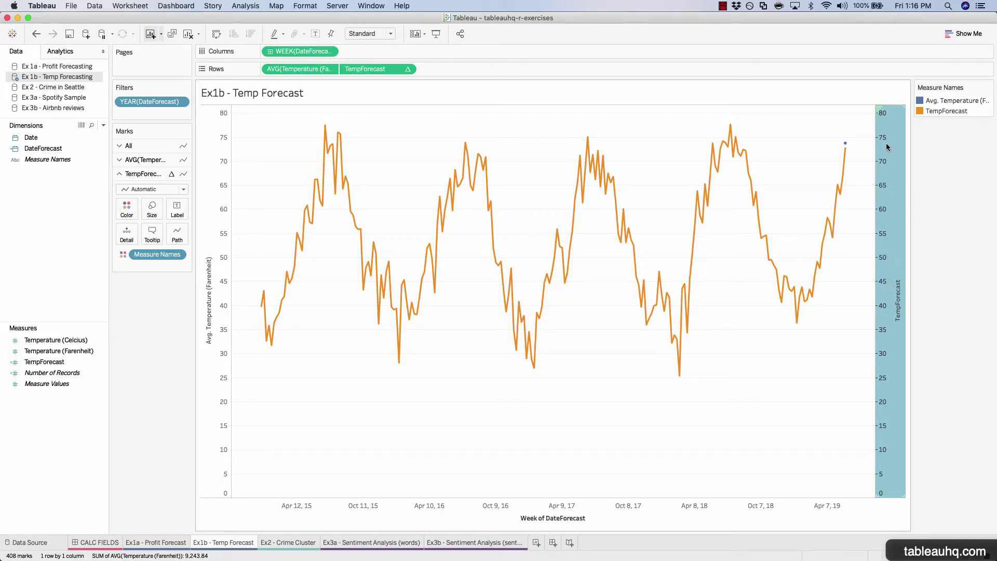
Move the TempForecast pill ahead of AVG(Temperature (Farenheit)) on Rows.
{"action": "left_click", "coordinate": [391, 71]}
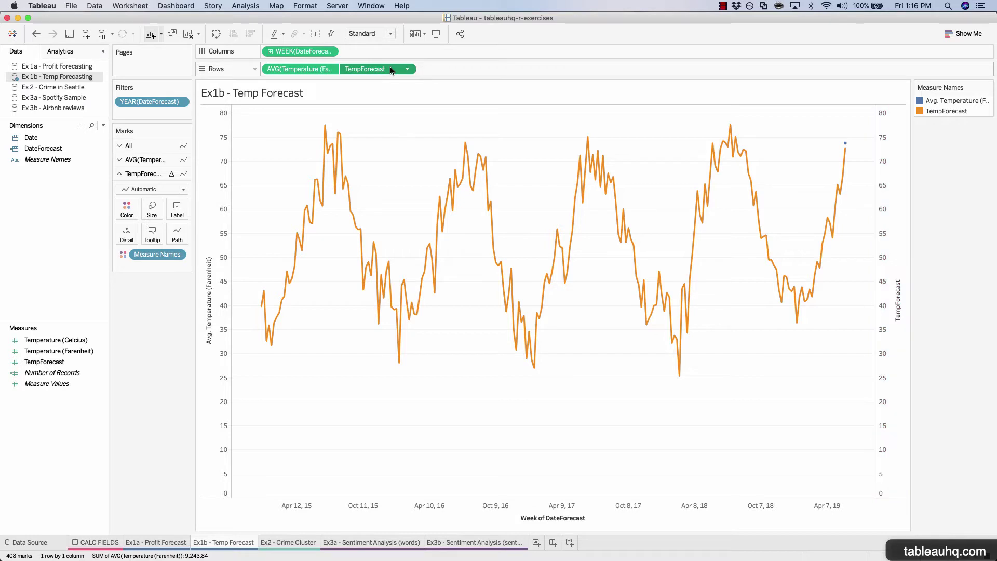
{"action": "left_click_drag", "start_coordinate": [391, 70], "coordinate": [279, 73]}
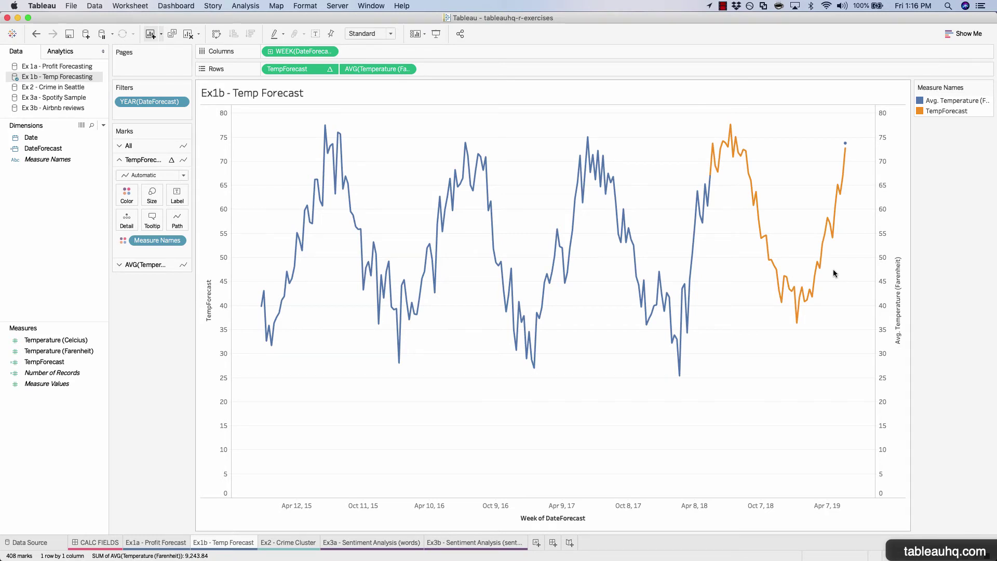
{"action": "left_click", "coordinate": [161, 543]}
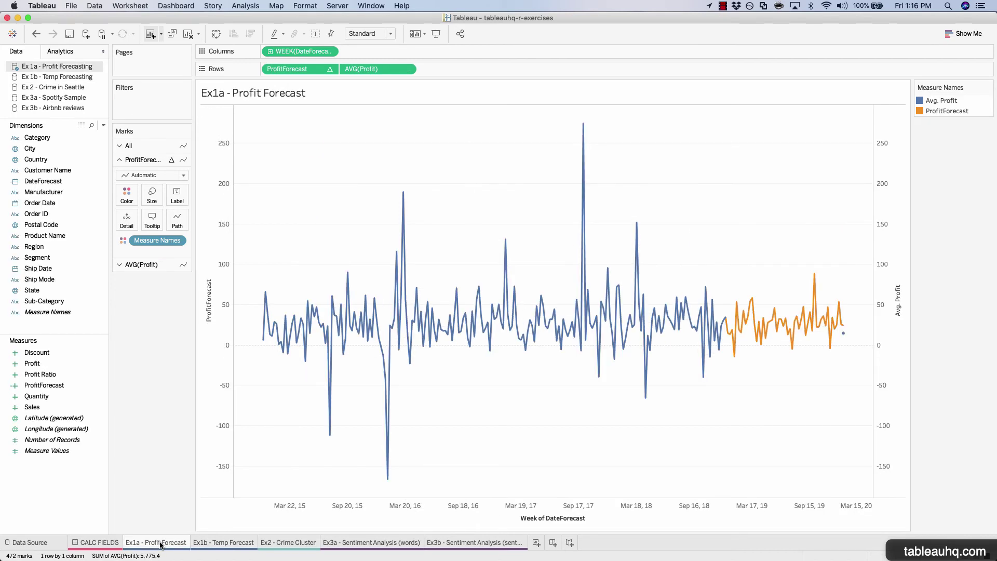
{"action": "left_click", "coordinate": [222, 543]}
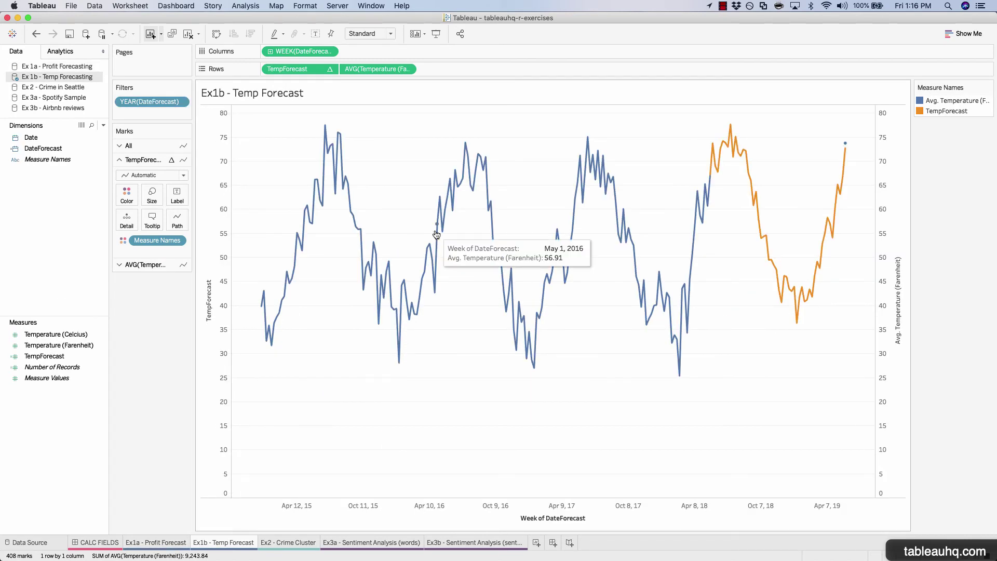